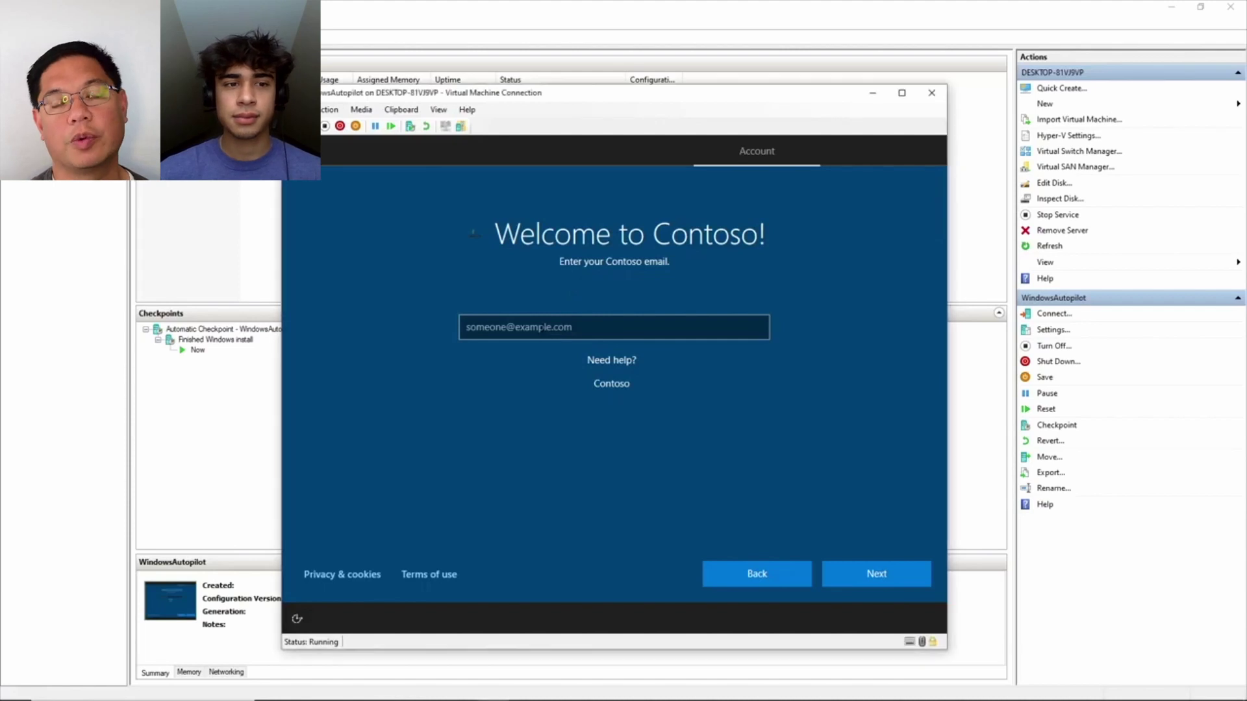
Sign in with the Contoso work email pasted from the clipboard, then its password.
{"action": "left_click", "coordinate": [542, 330]}
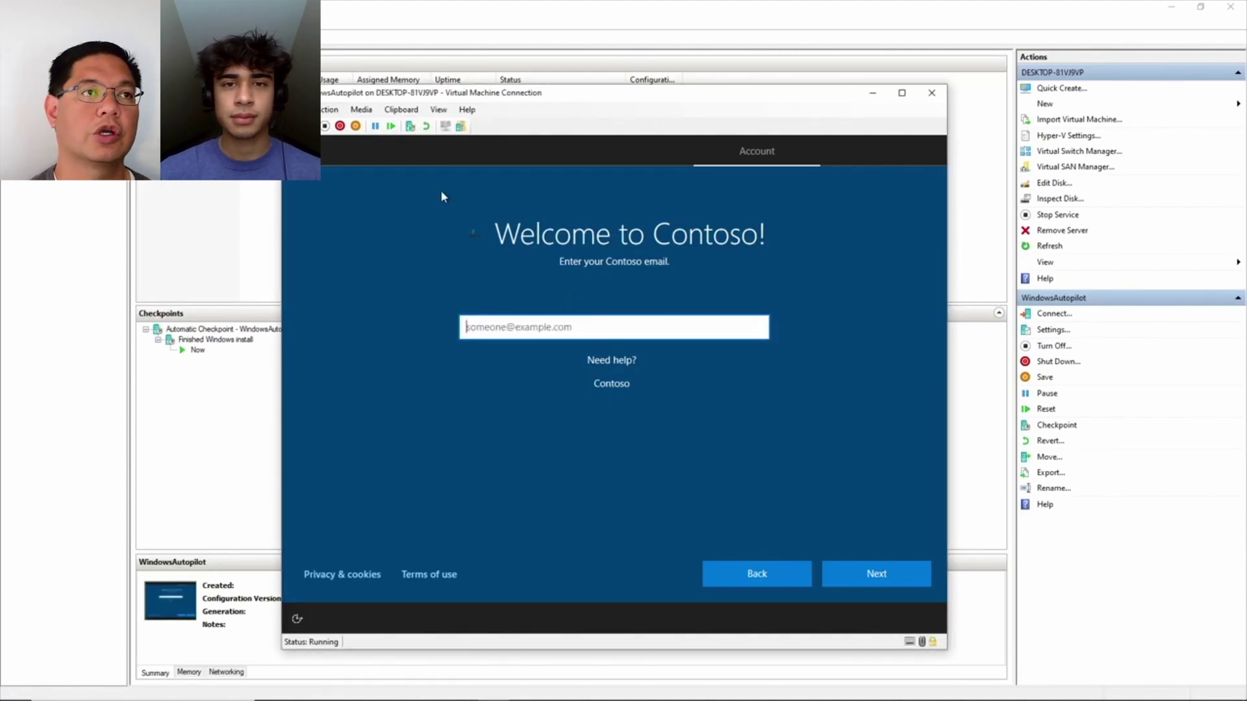
{"action": "left_click", "coordinate": [401, 110]}
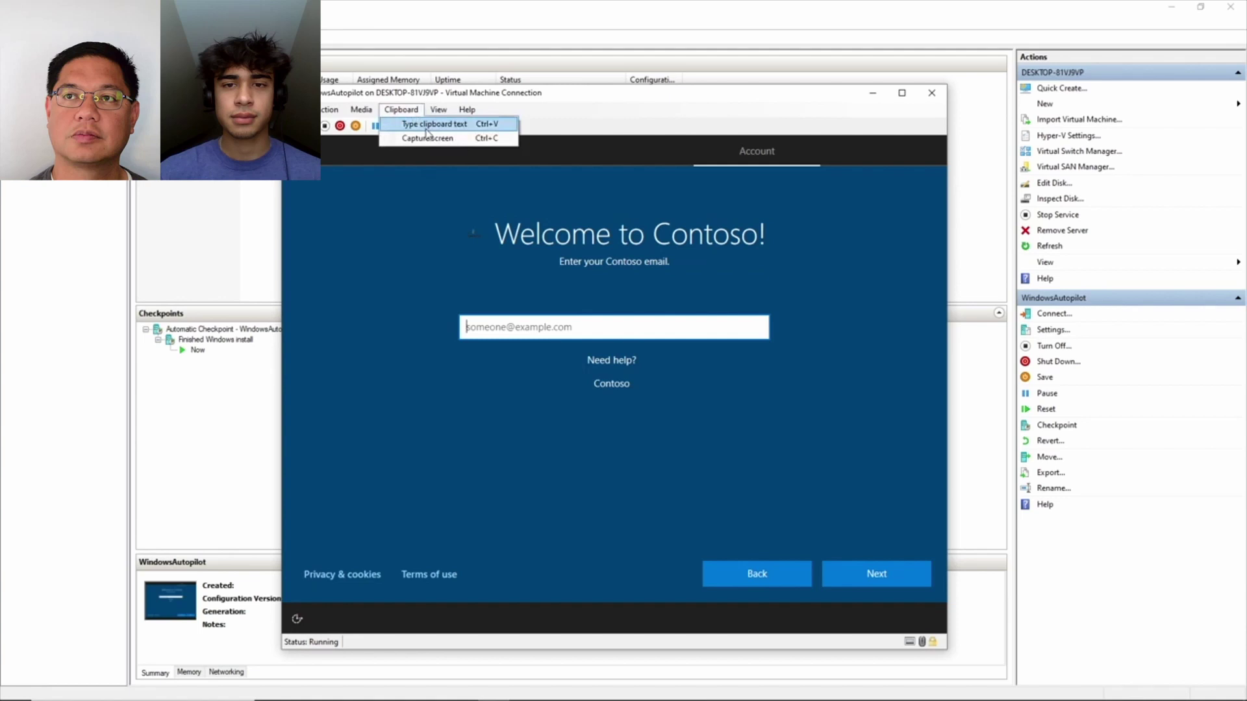
{"action": "left_click", "coordinate": [434, 124]}
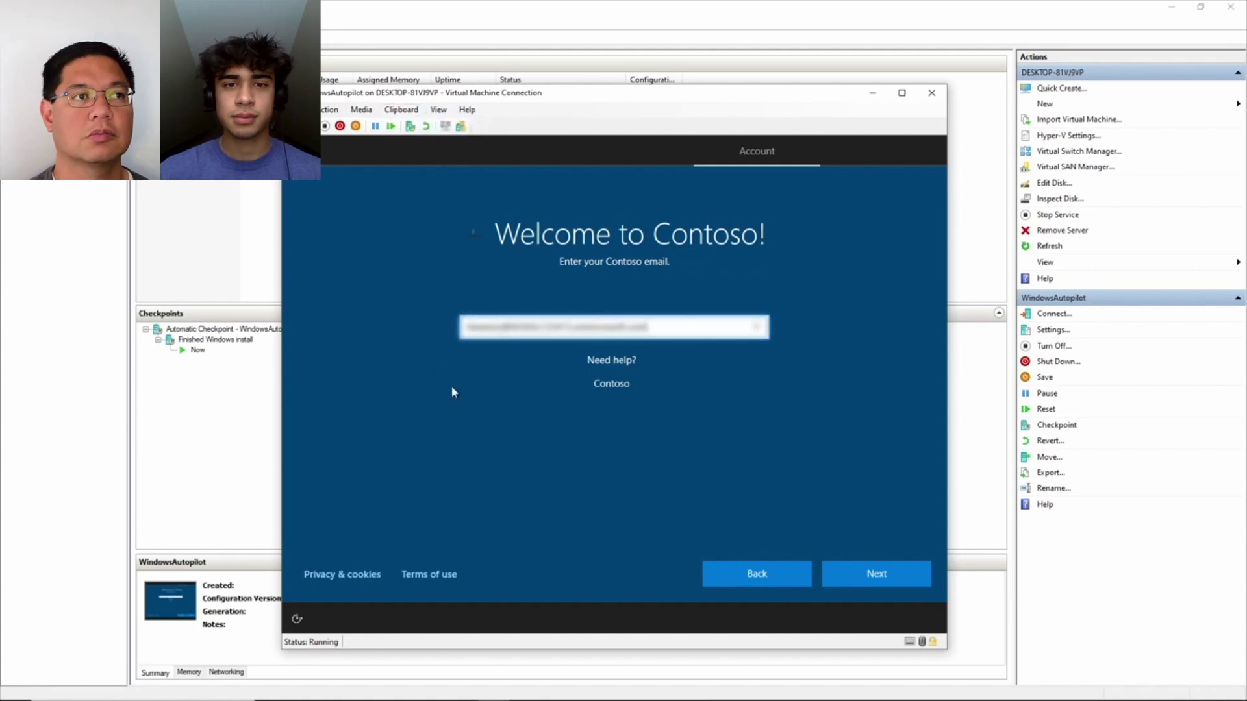
{"action": "left_click", "coordinate": [876, 573]}
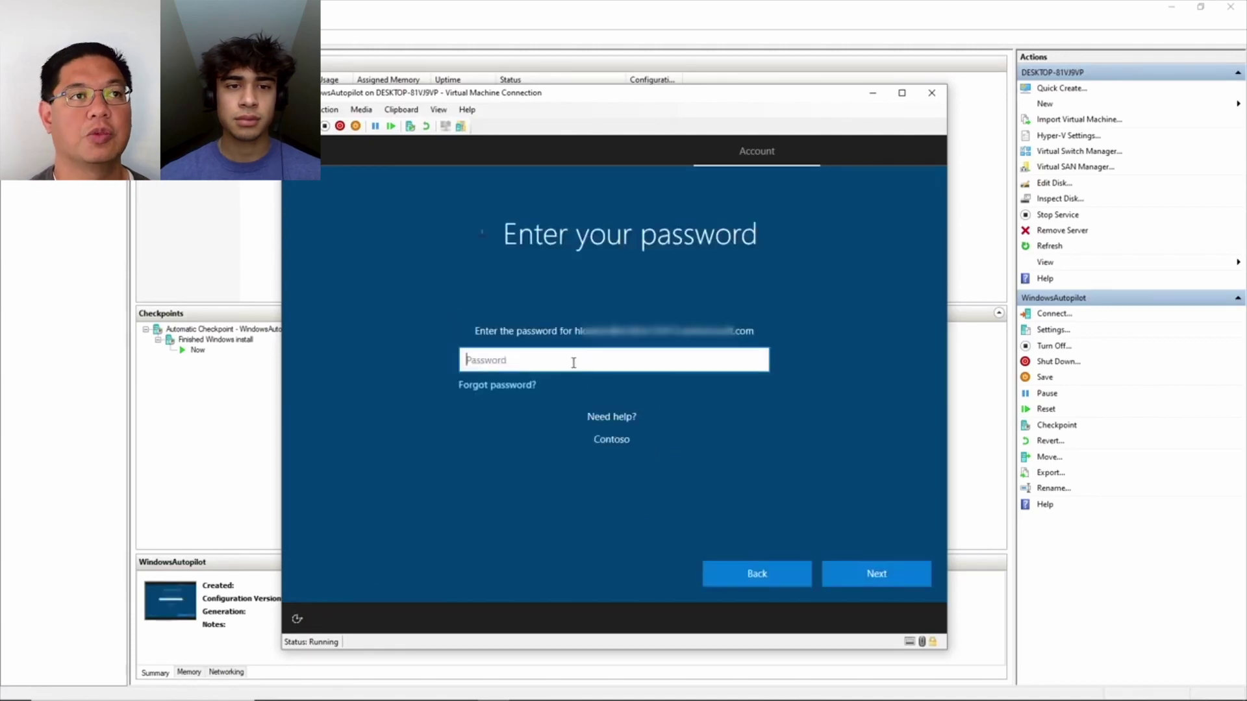
{"action": "type", "text": "•••"}
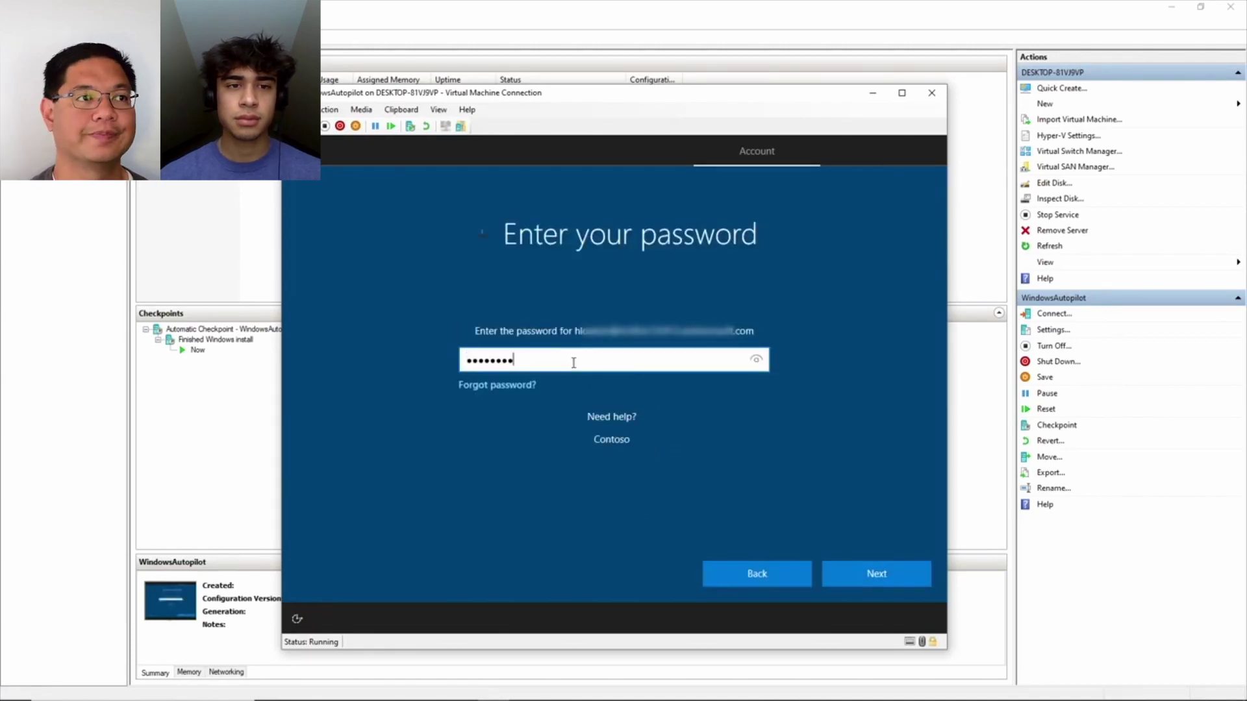
{"action": "left_click", "coordinate": [876, 573]}
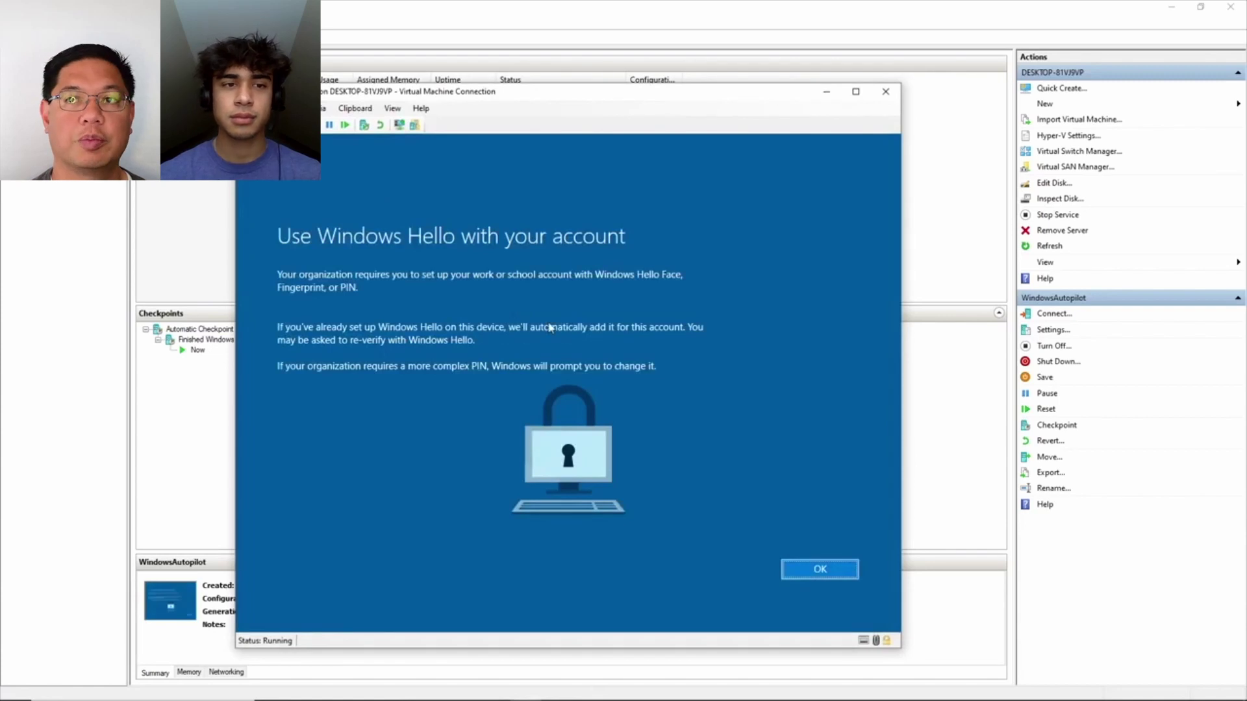
Acknowledge the Windows Hello requirement and choose Authentication phone verification with United States region.
{"action": "left_click", "coordinate": [819, 569]}
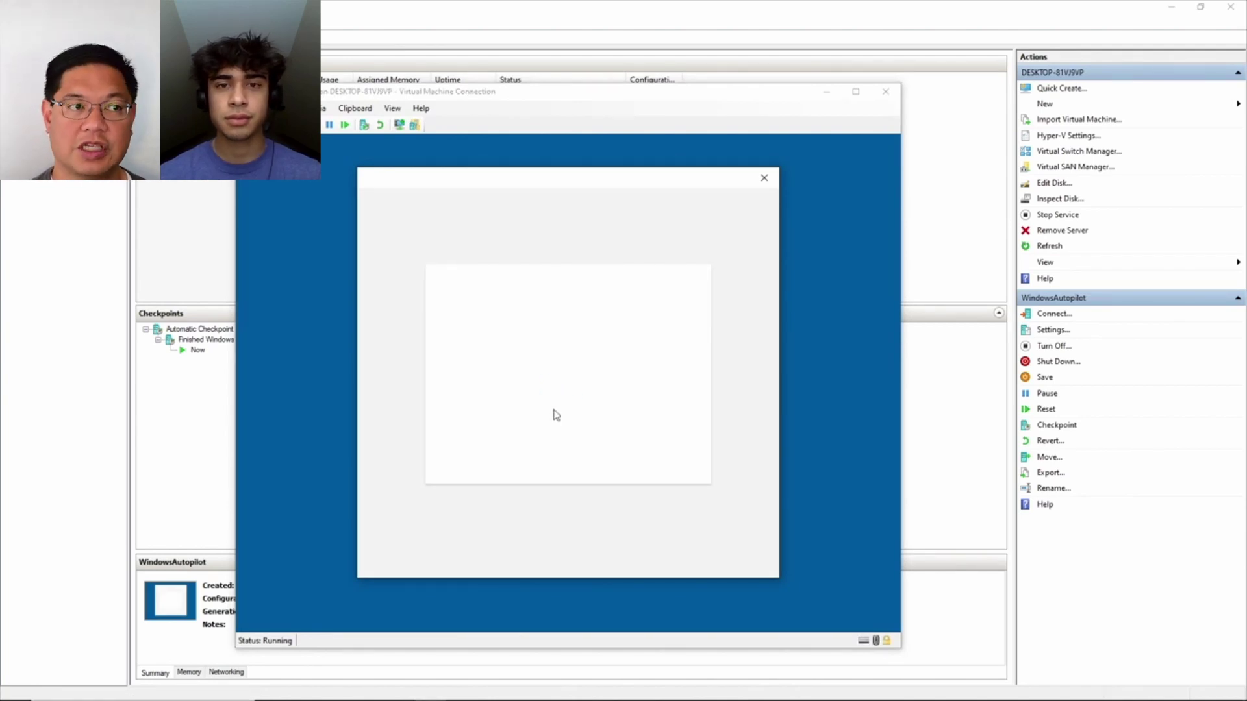
{"action": "left_click", "coordinate": [492, 341]}
{"action": "left_click", "coordinate": [438, 352]}
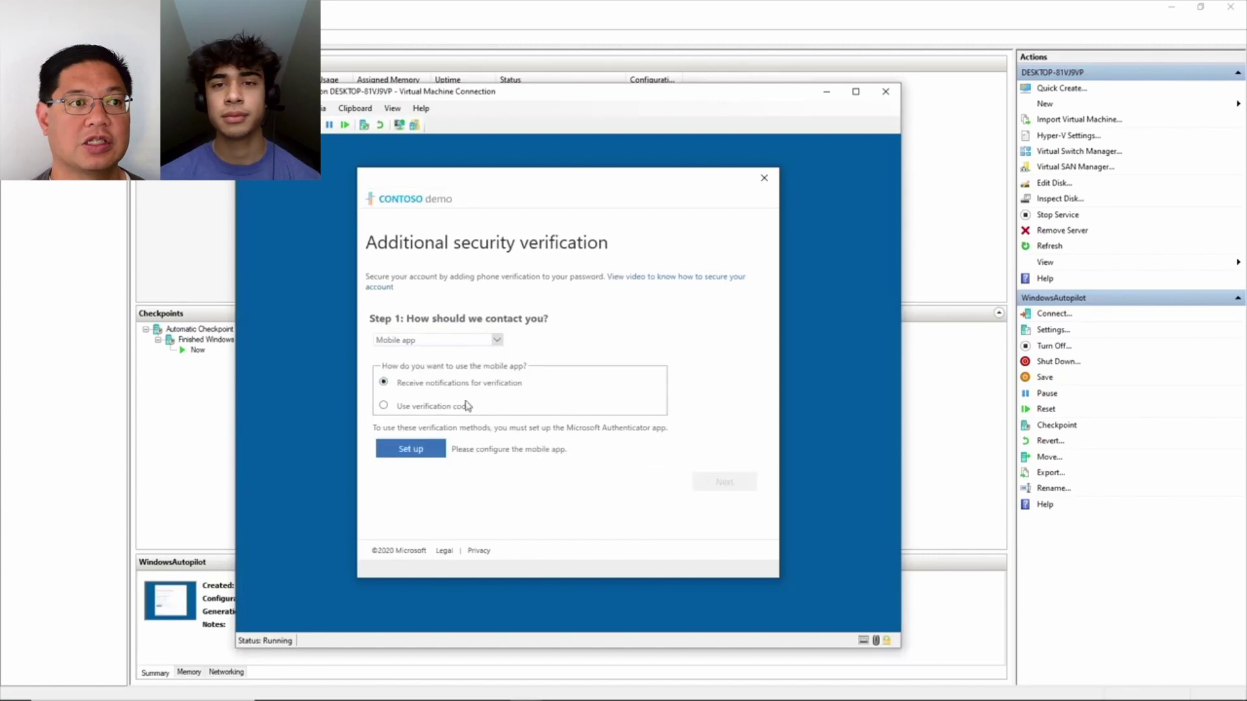
{"action": "left_click", "coordinate": [438, 340]}
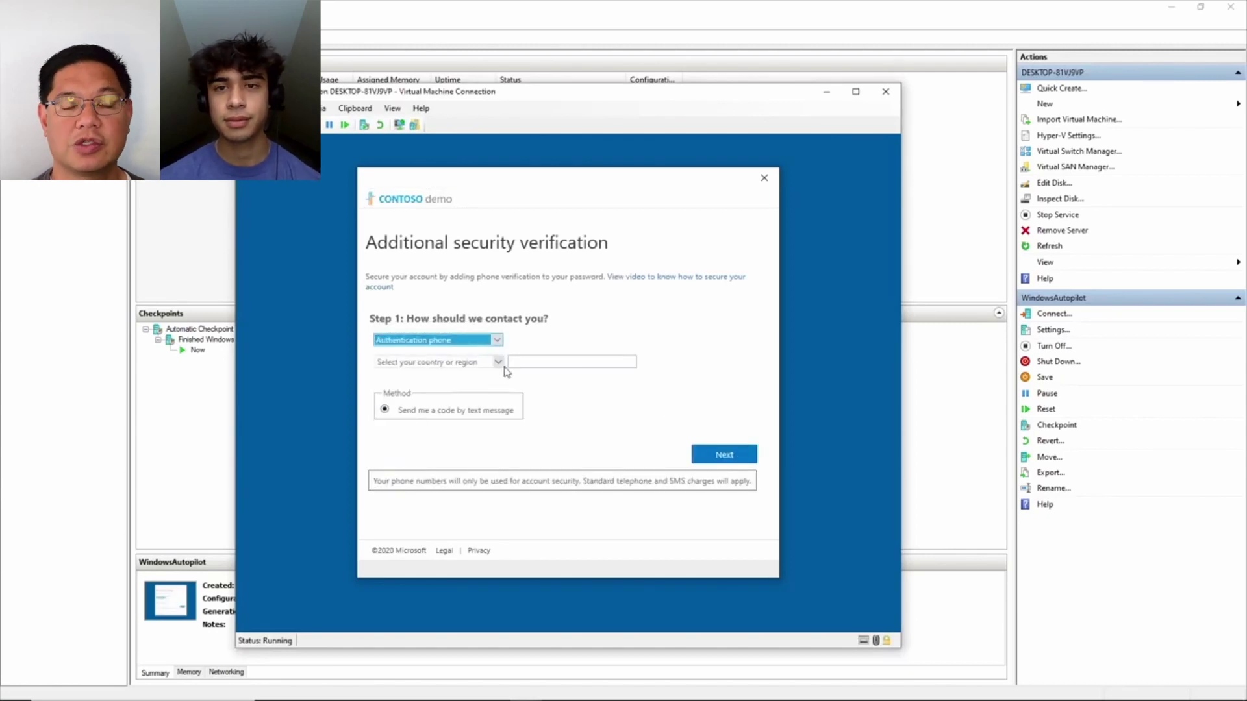
{"action": "left_click", "coordinate": [498, 361]}
{"action": "left_click", "coordinate": [419, 261]}
Send the verification text and verify the received code.
{"action": "left_click", "coordinate": [726, 456]}
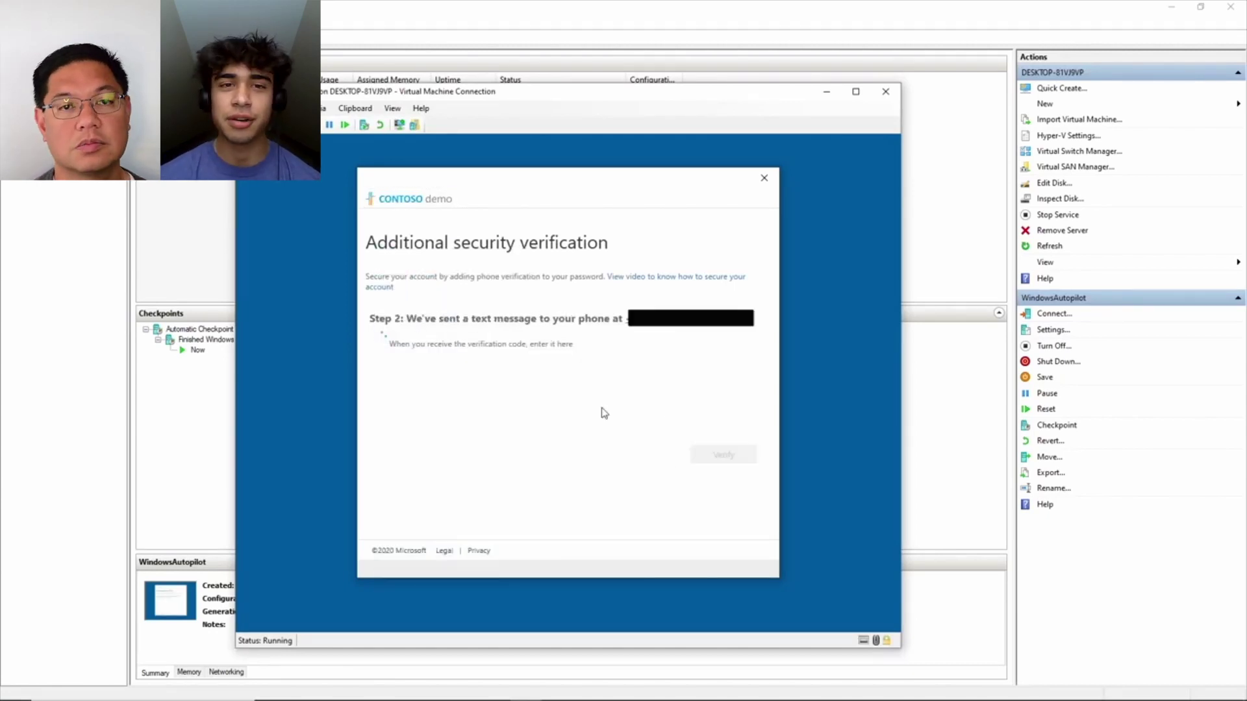
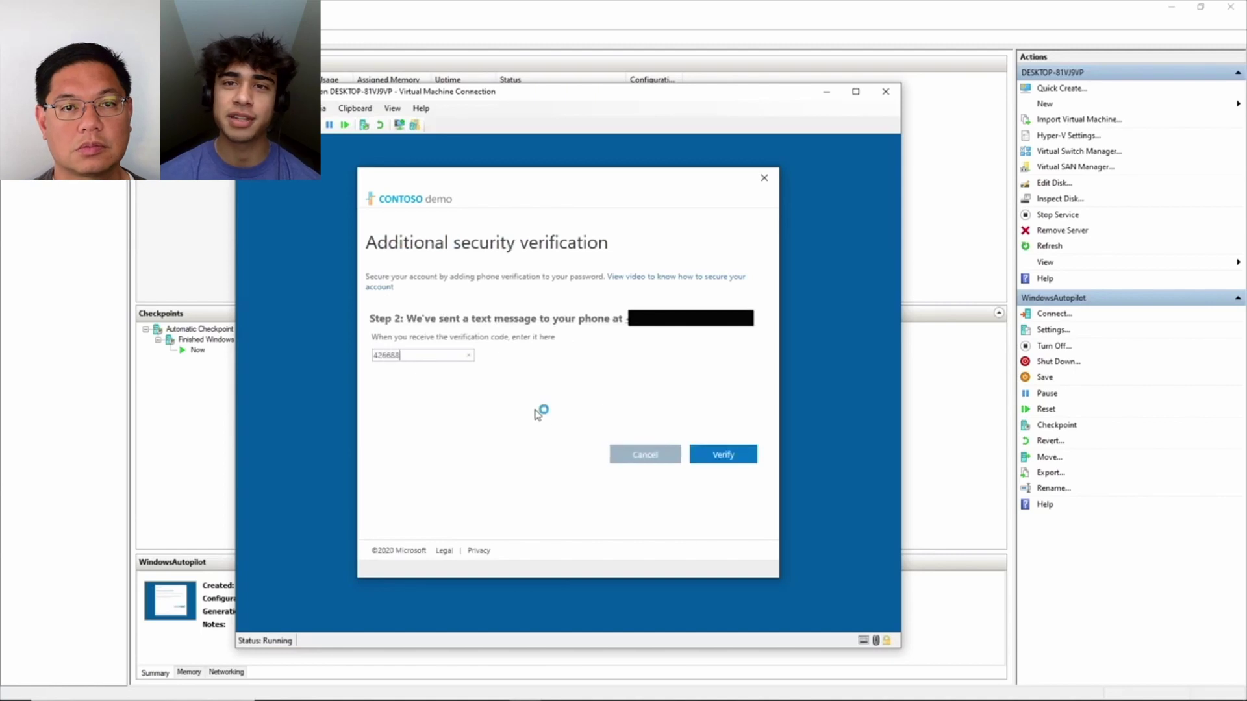
{"action": "left_click", "coordinate": [723, 455]}
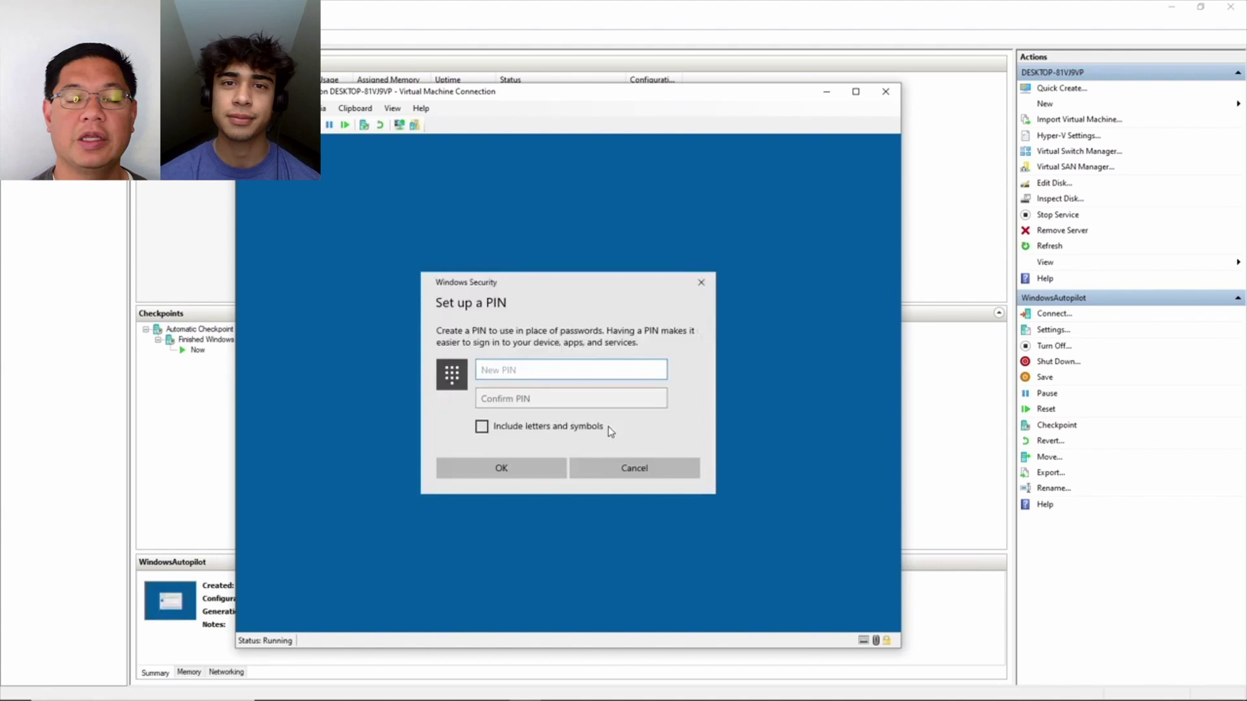
Enter and confirm the new Windows Hello PIN, then dismiss All set! to reach the desktop.
{"action": "key", "text": "Tab"}
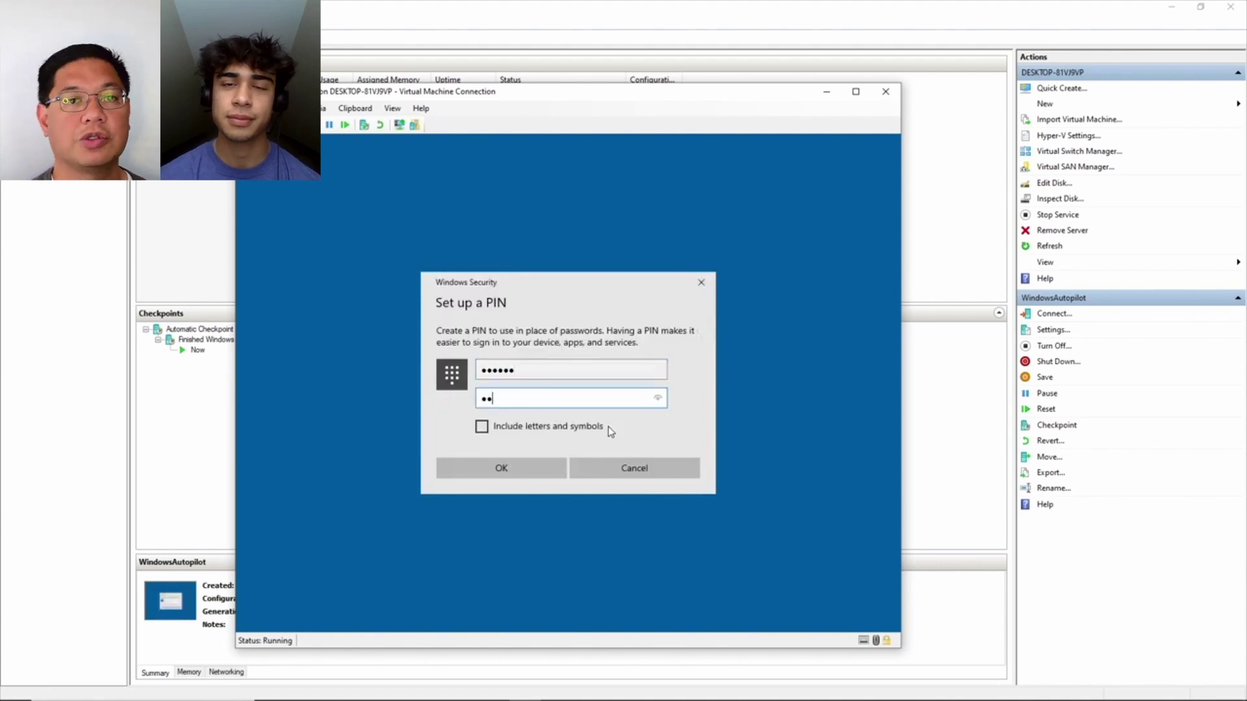
{"action": "left_click", "coordinate": [500, 468]}
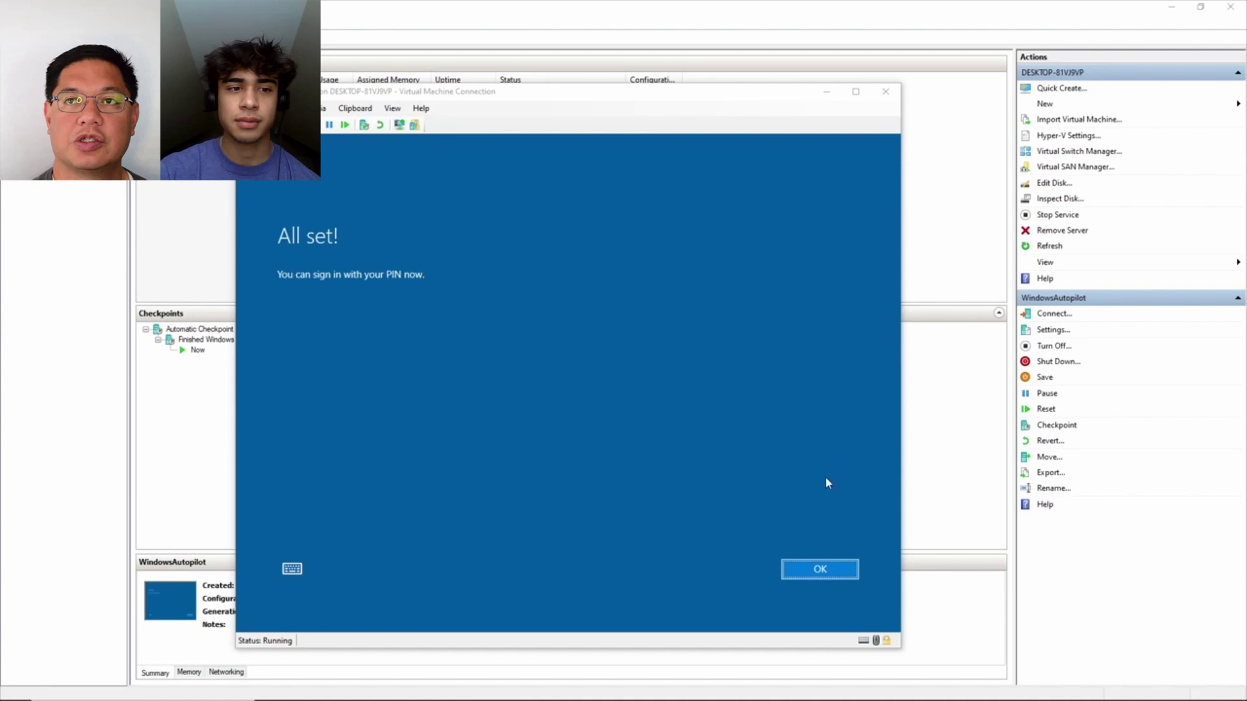
{"action": "left_click", "coordinate": [819, 569]}
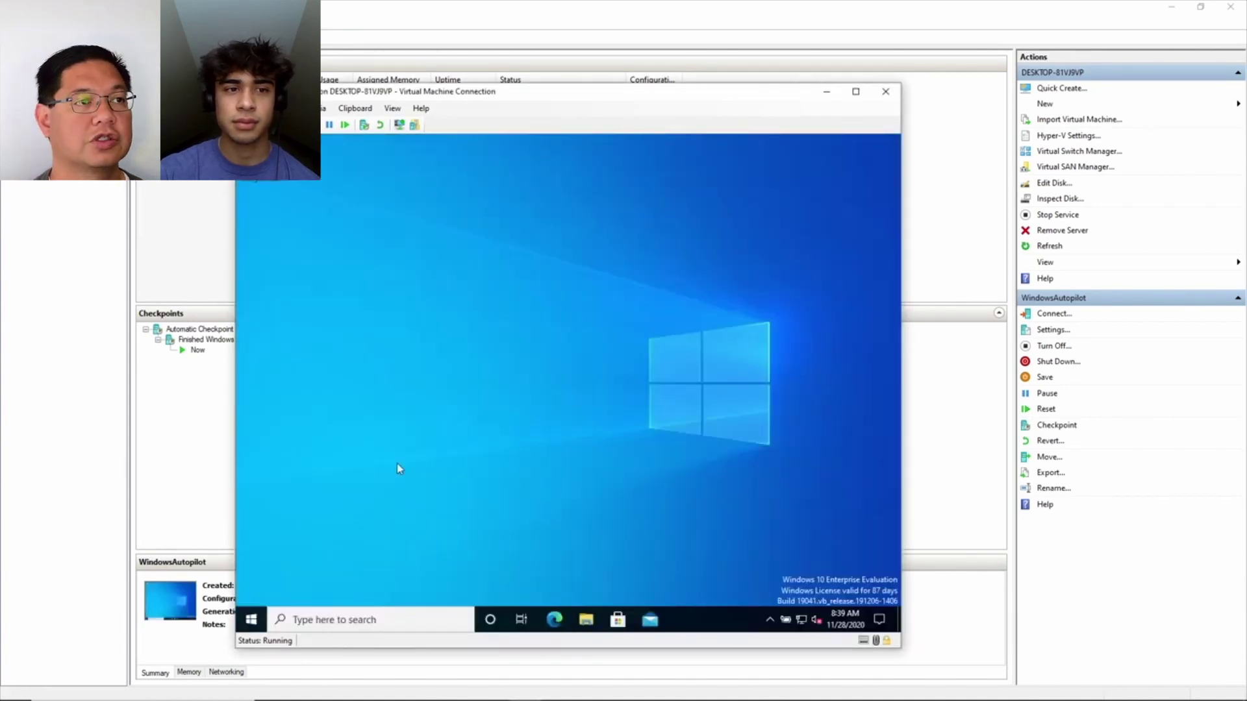
{"action": "key", "text": "super"}
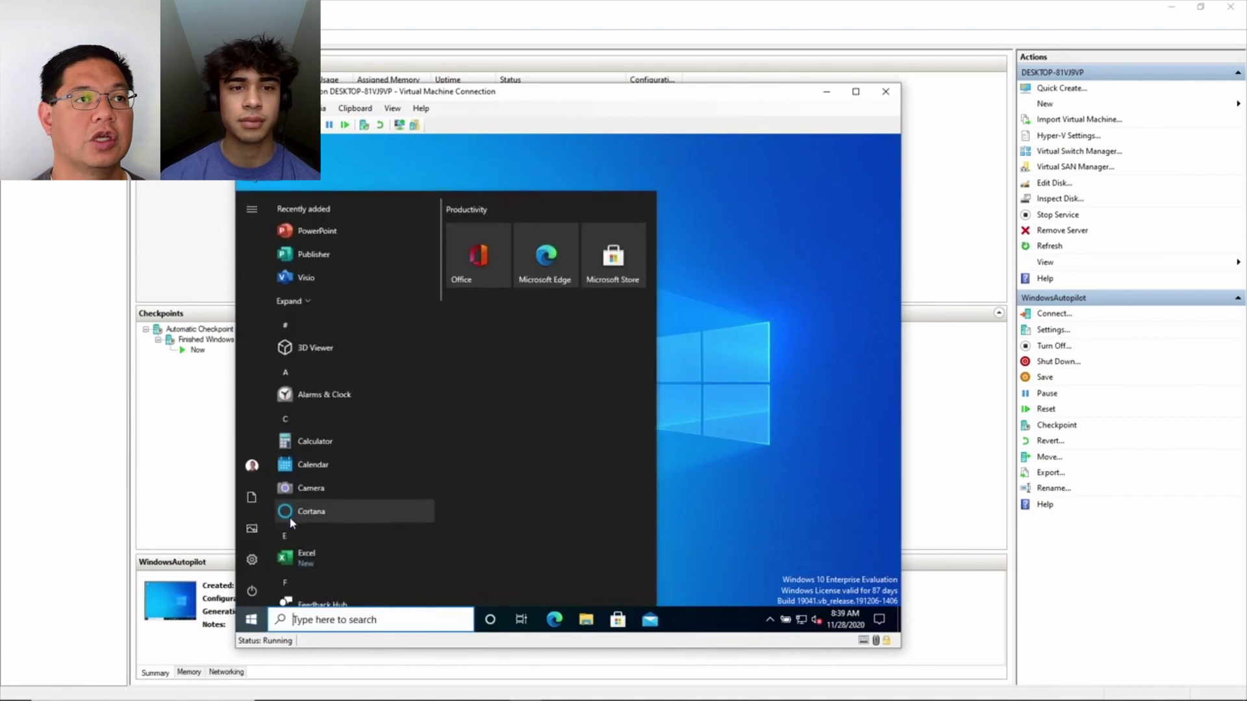
{"action": "left_click", "coordinate": [293, 301]}
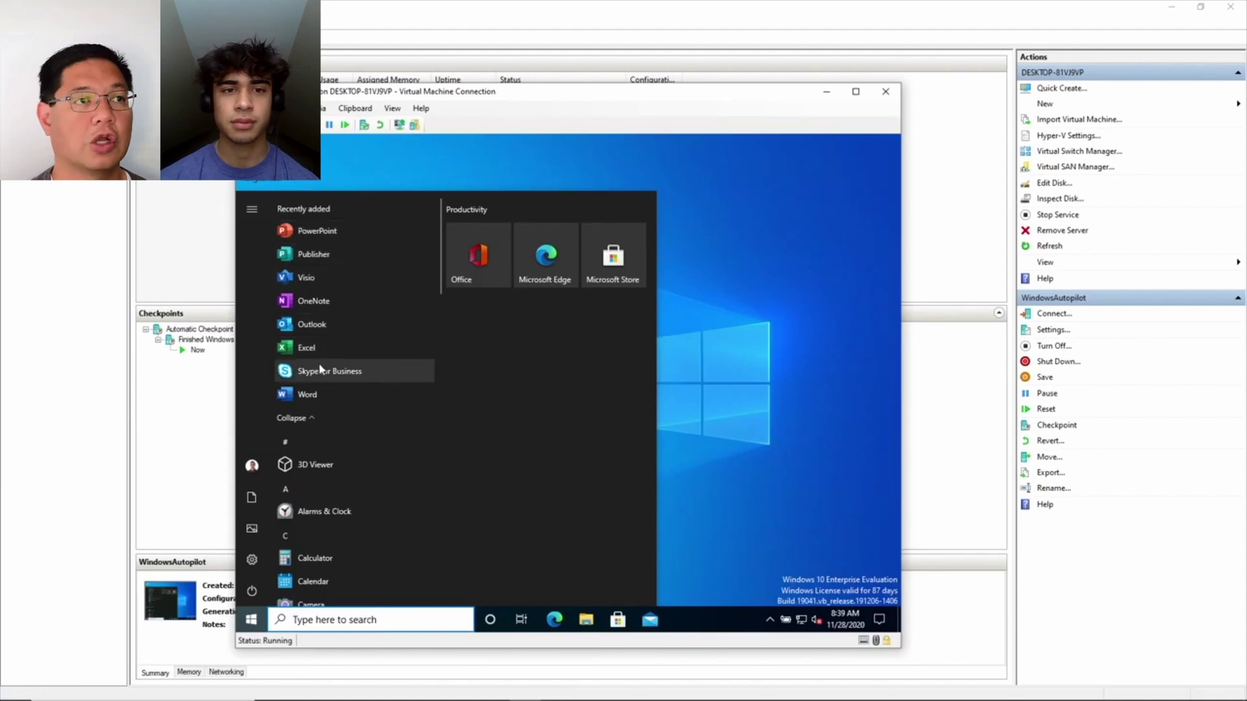
{"action": "scroll", "coordinate": [321, 371], "scroll_direction": "down", "scroll_amount": 3}
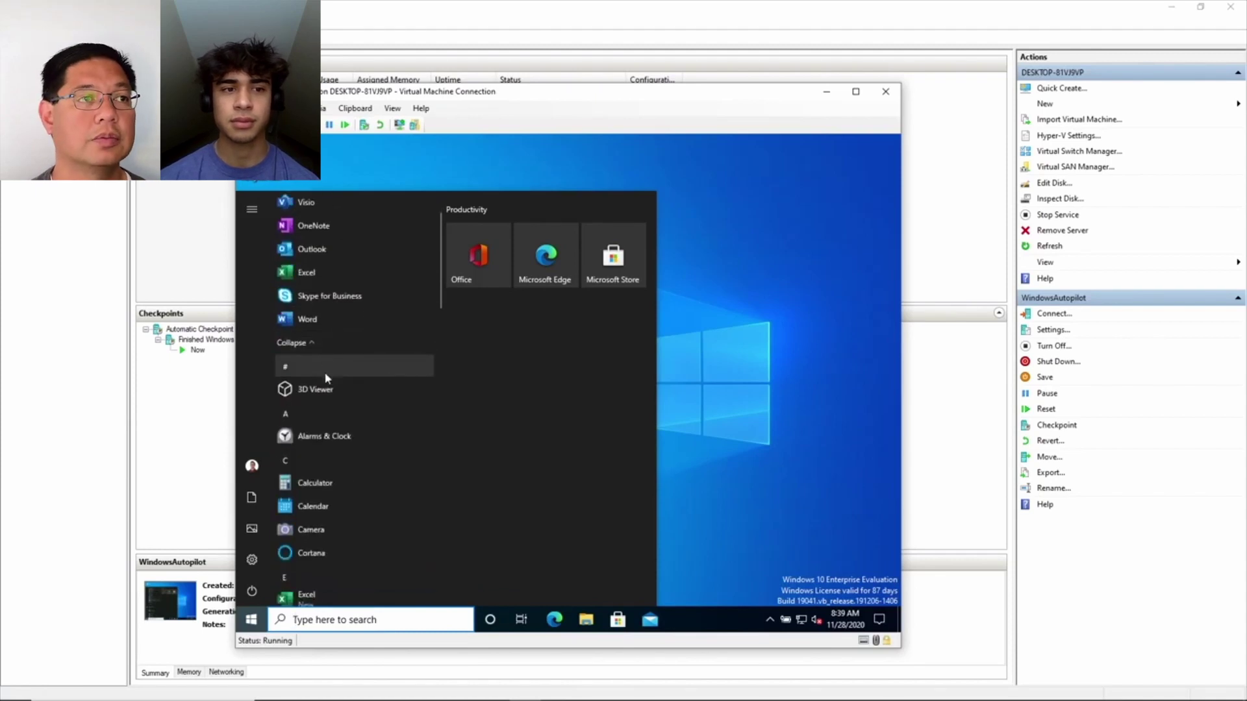
{"action": "left_click", "coordinate": [735, 448]}
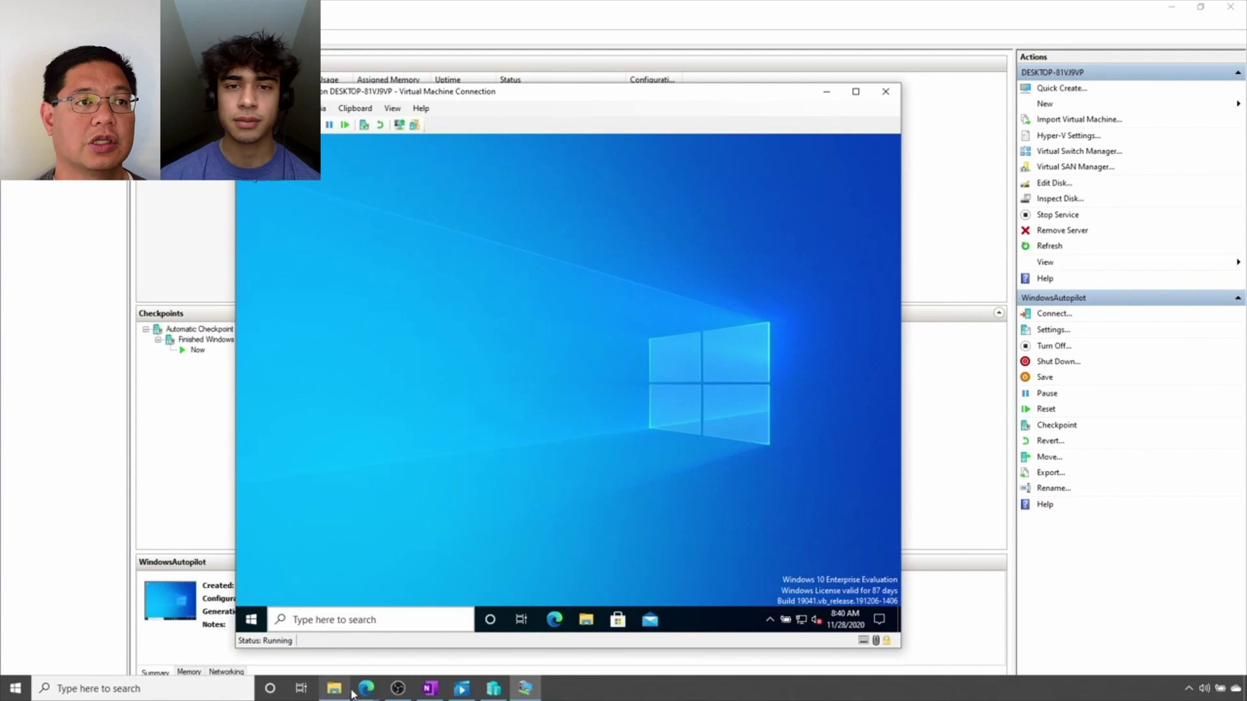
{"action": "mouse_move", "coordinate": [366, 689]}
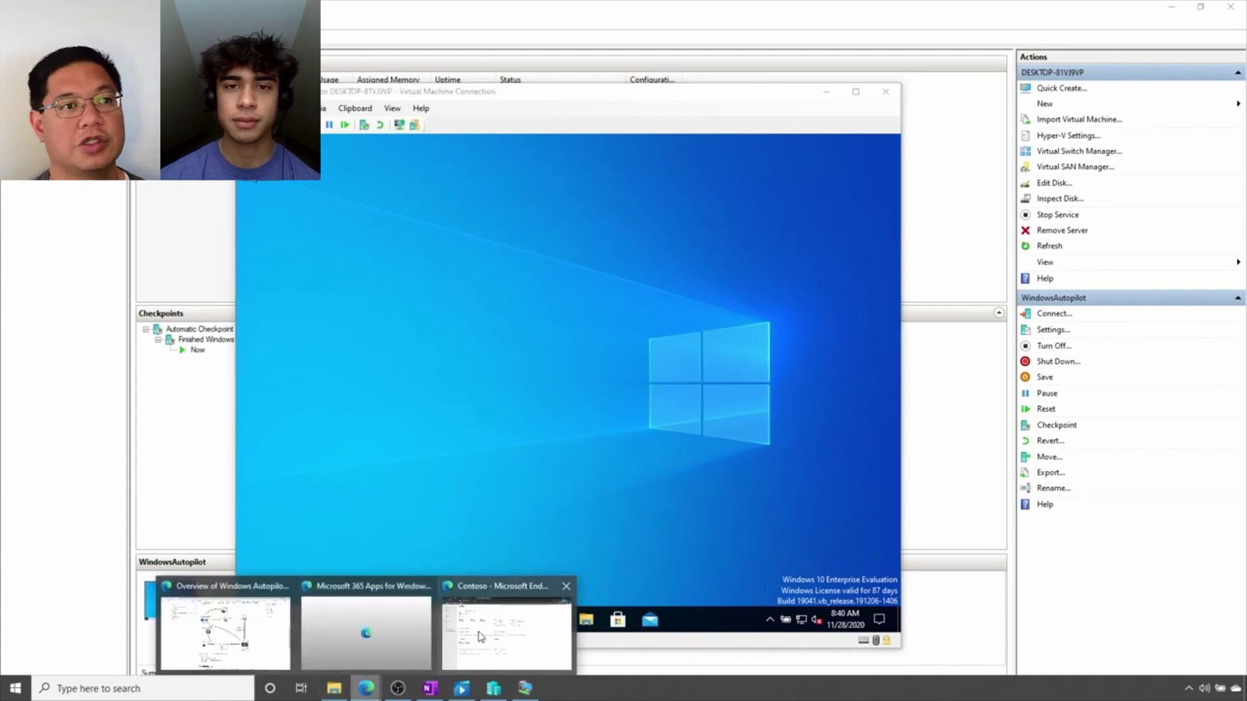
Show Endpoint Manager's All devices list with DESKTOP-GGD79VN listed as Compliant.
{"action": "left_click", "coordinate": [507, 633]}
{"action": "left_click", "coordinate": [40, 185]}
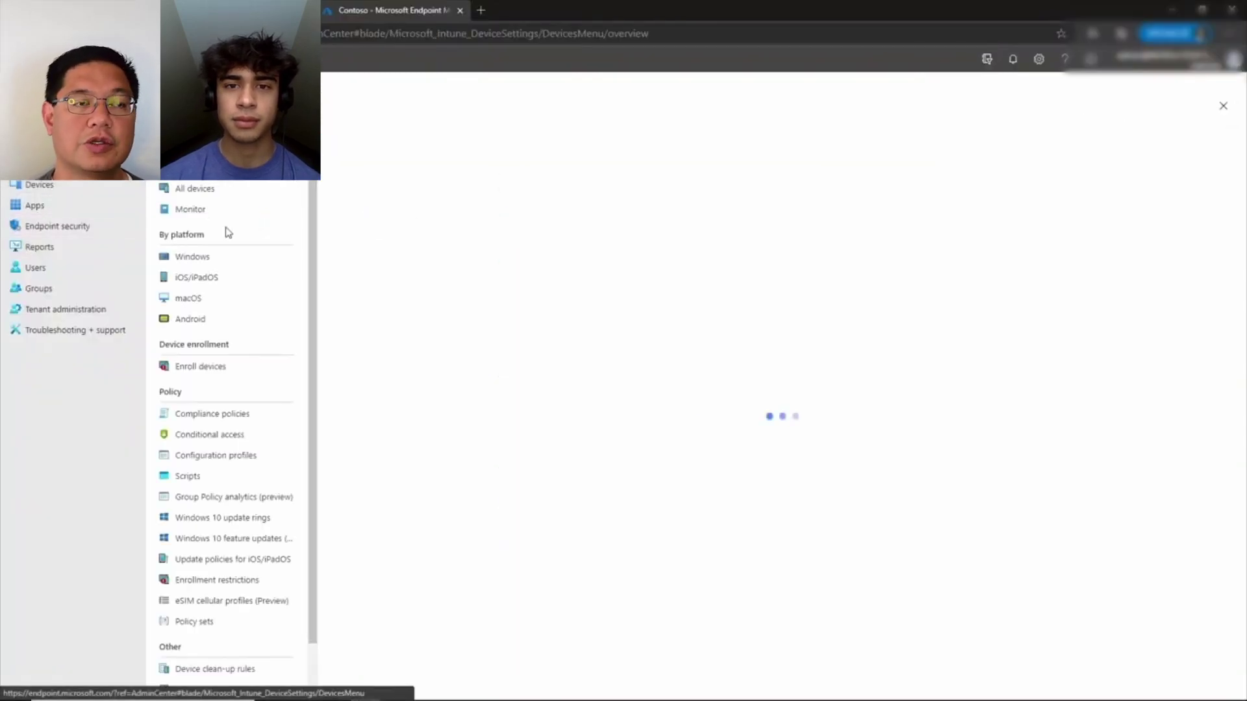
{"action": "left_click", "coordinate": [245, 191]}
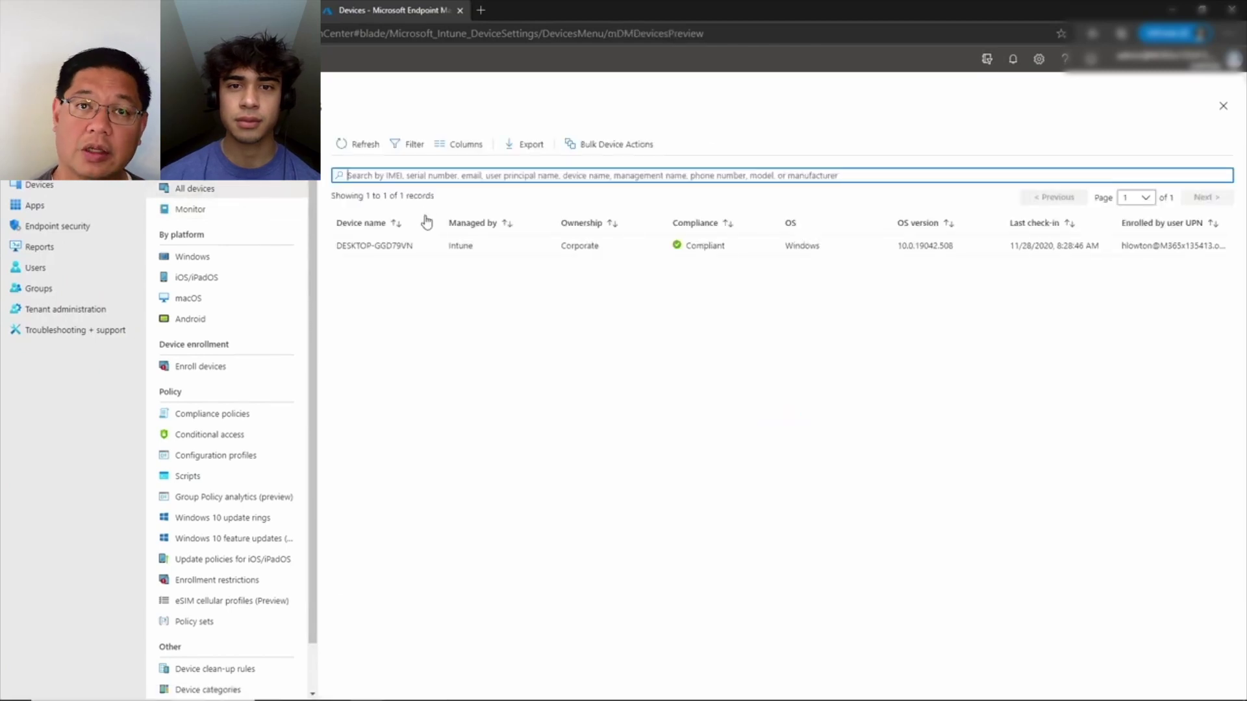